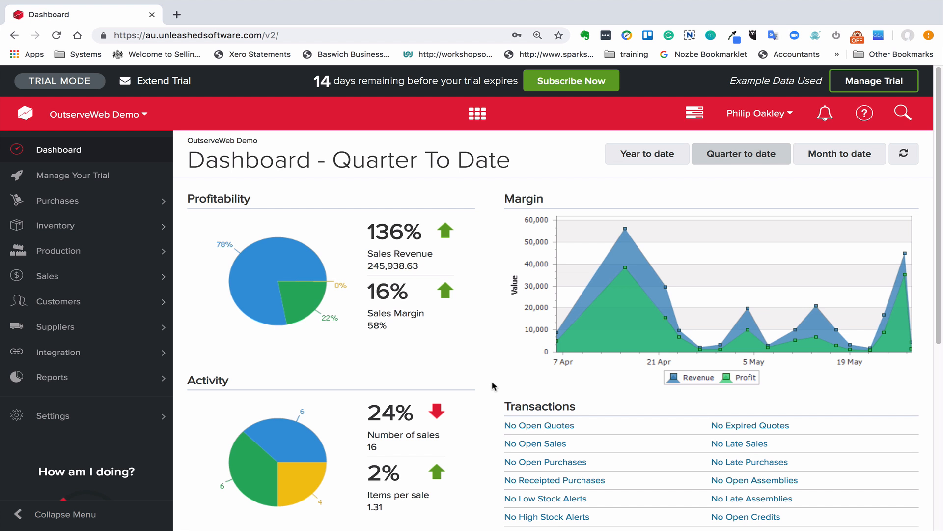
Open the parked warehouse transfer listed under the inventory's warehouse transfers
key("Tab")
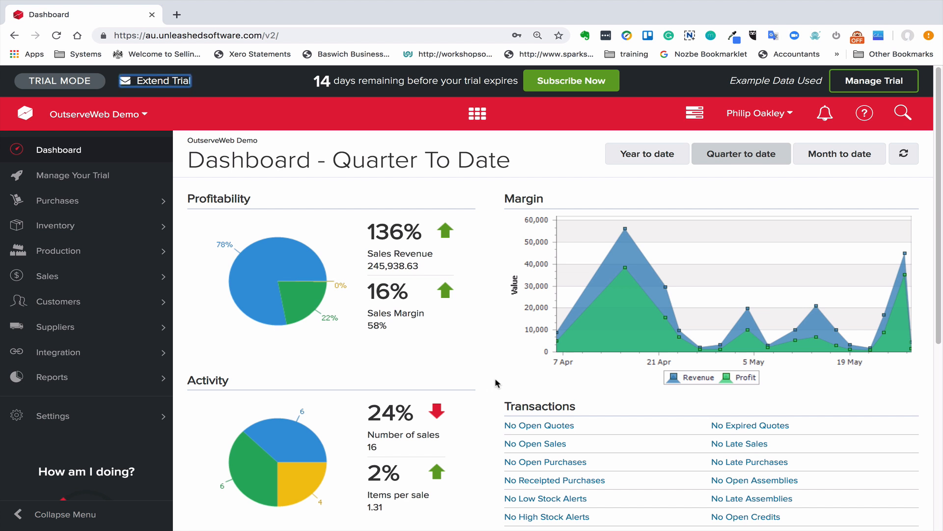
left_click(108, 235)
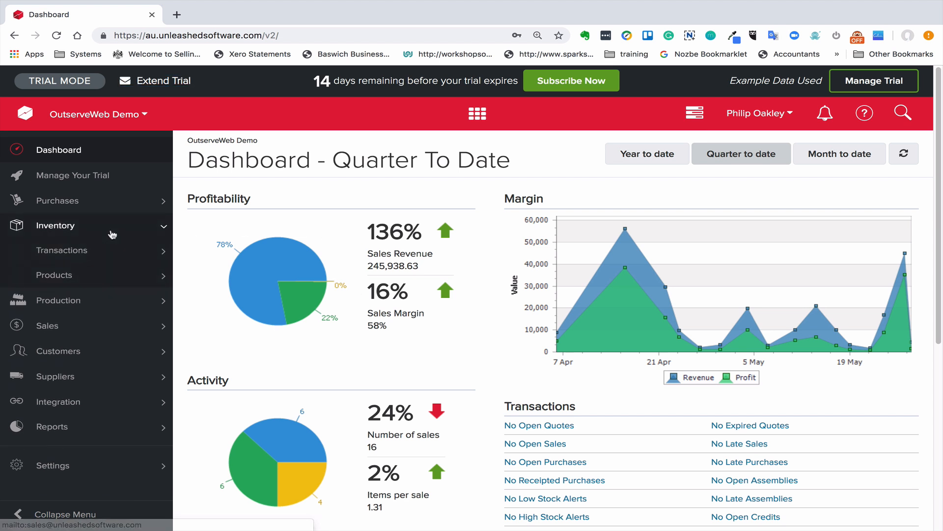
left_click(94, 256)
left_click(85, 303)
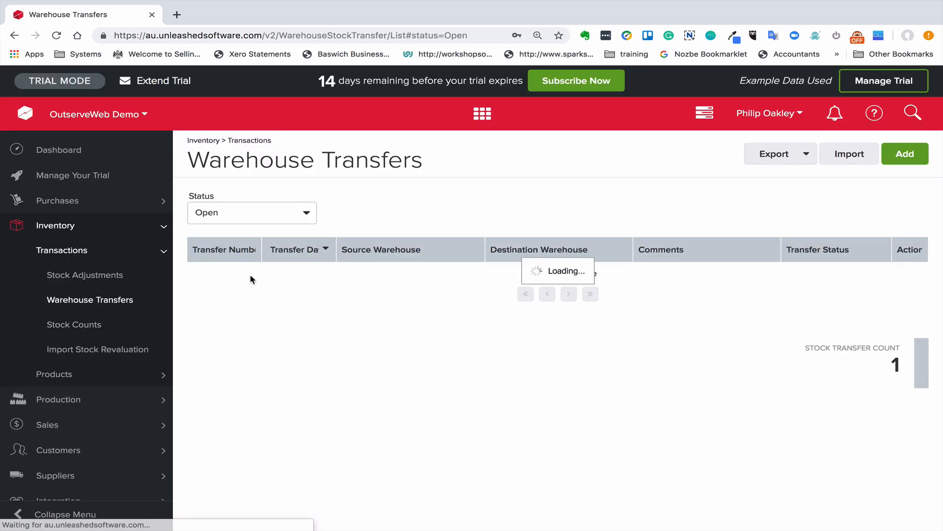
left_click(230, 276)
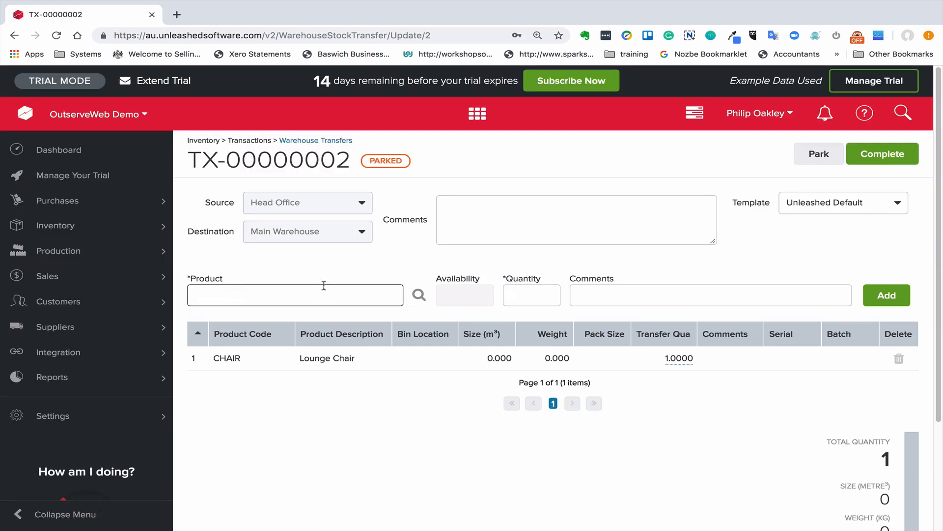
Print the parked warehouse transfer, save it as a PDF file, and dismiss the download notice
scroll(310, 284, "down", 3)
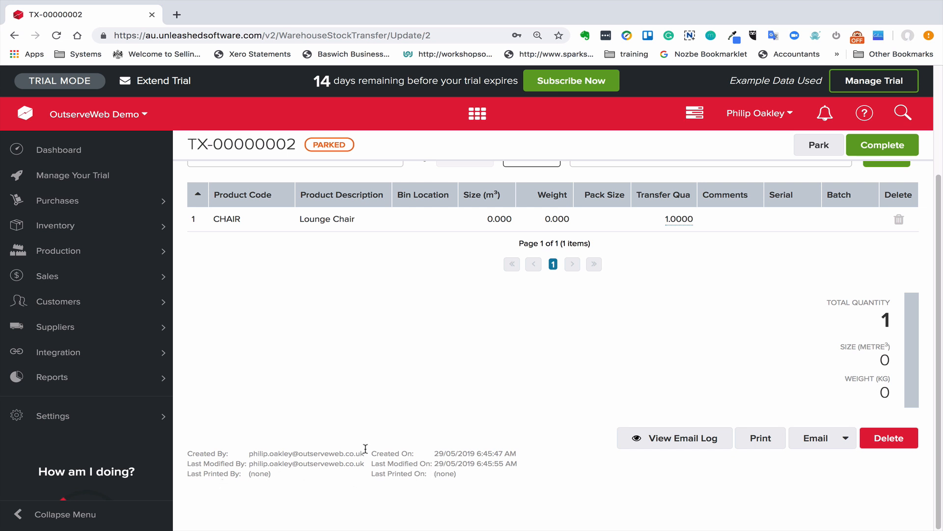
scroll(340, 440, "up", 1)
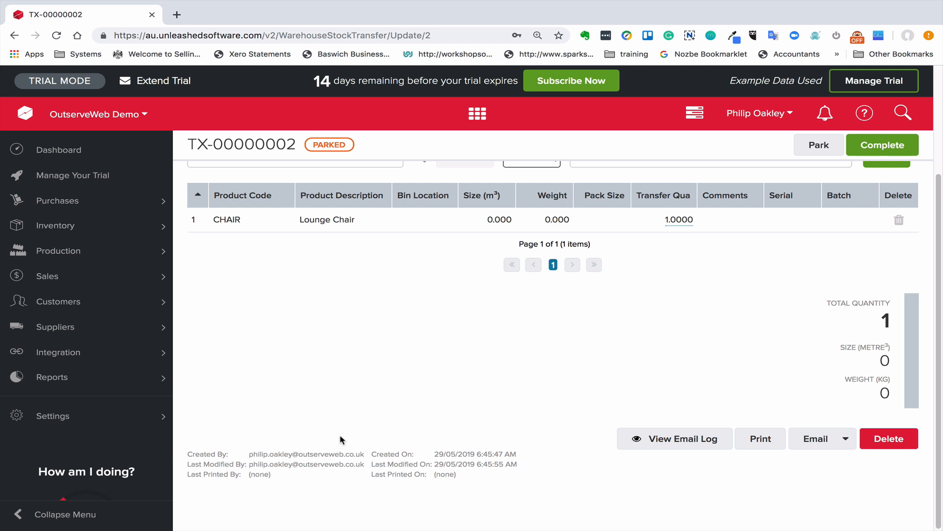
scroll(526, 443, "up", 3)
scroll(509, 438, "down", 3)
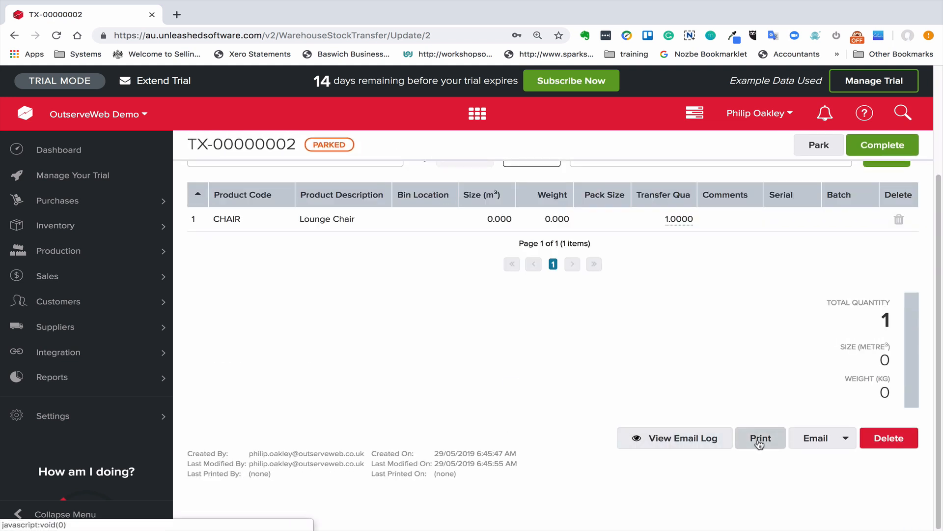
left_click(760, 442)
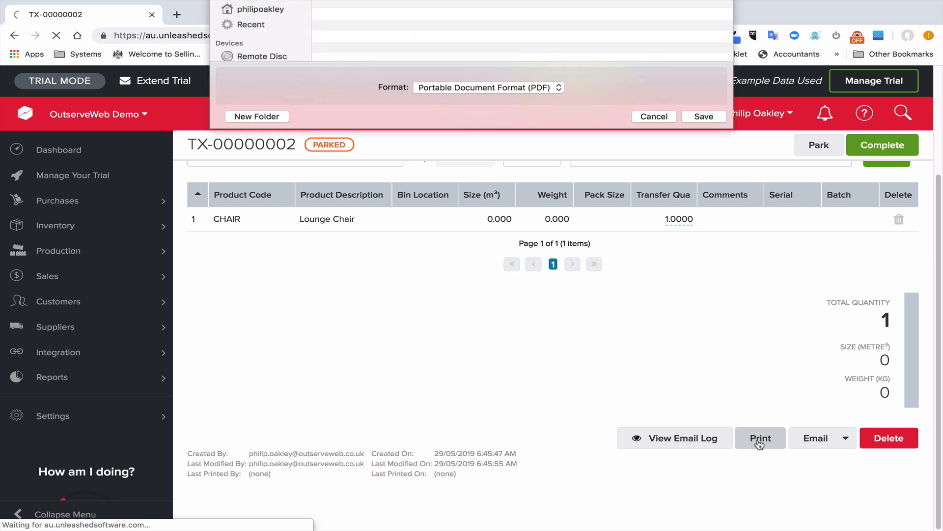
left_click(703, 348)
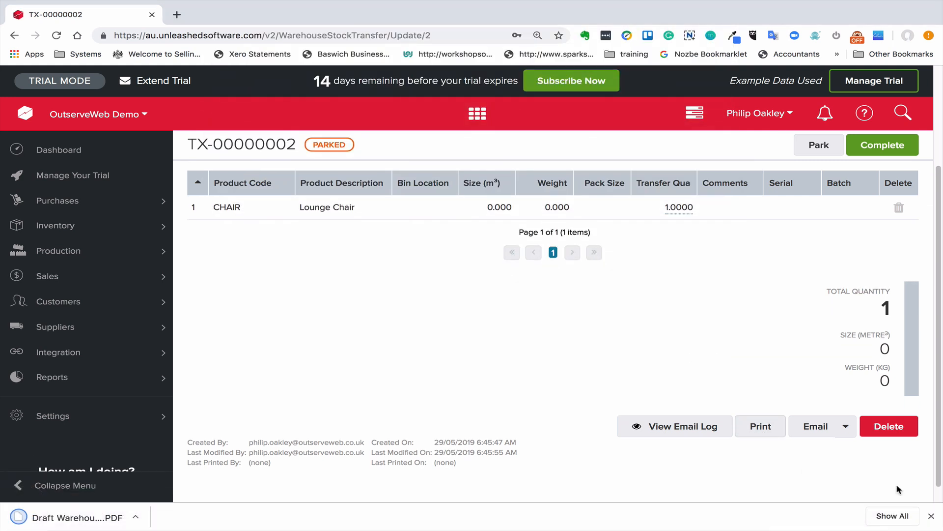
left_click(931, 516)
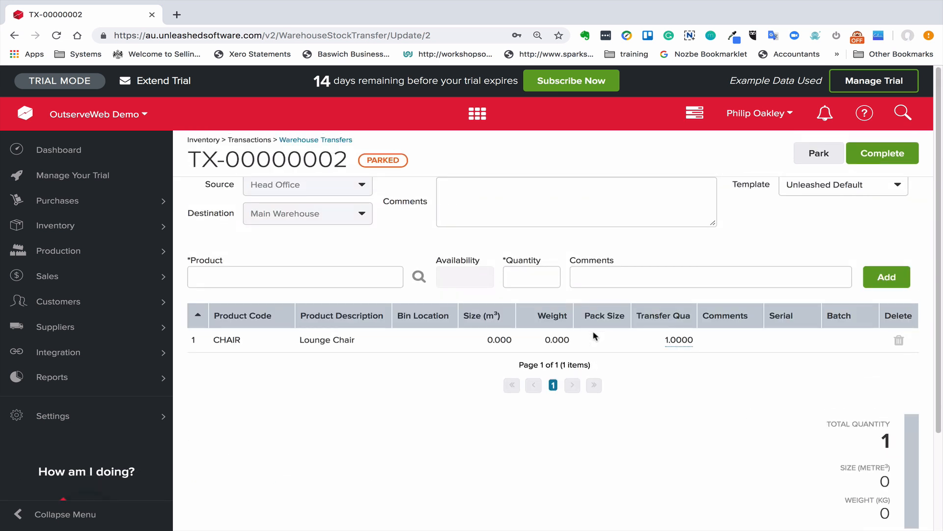
Reload the warehouse transfer and check its Last Printed By and Last Printed On details
left_click(465, 31)
key("Return")
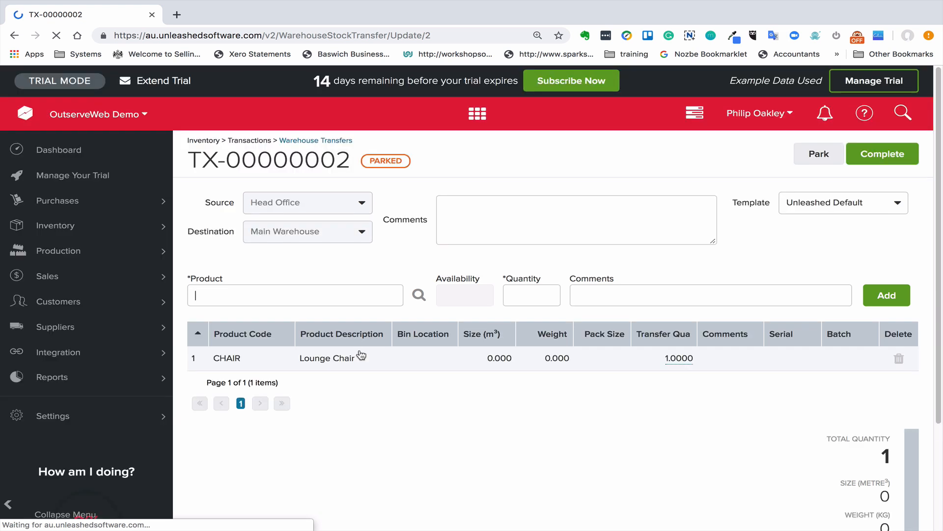
scroll(360, 357, "down", 3)
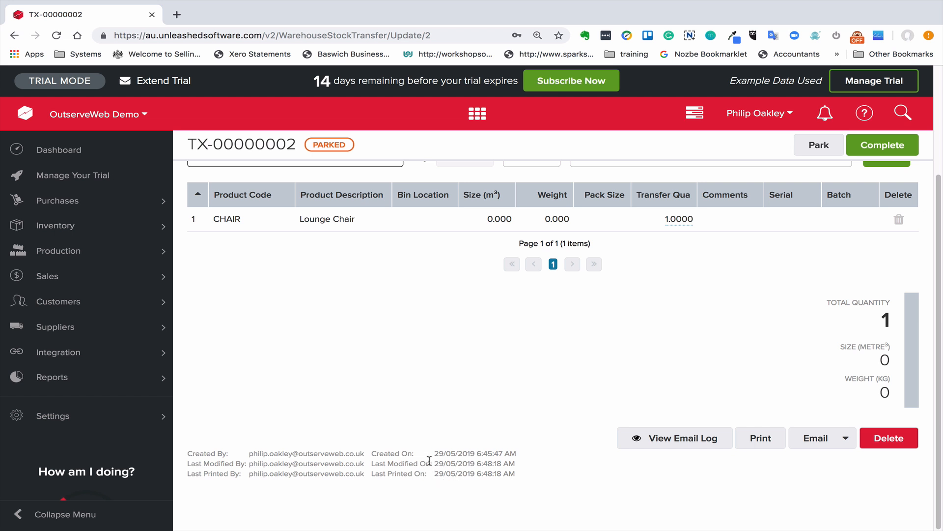
scroll(431, 420, "up", 3)
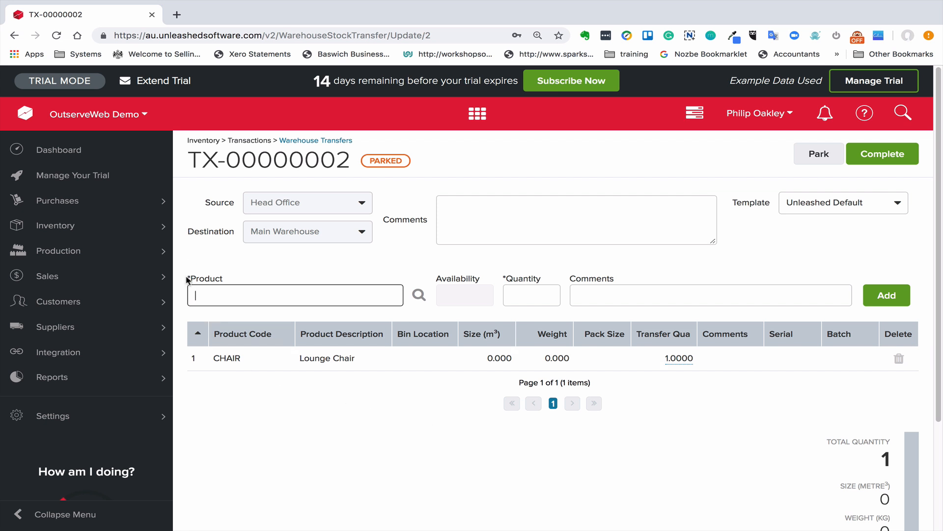
Open the list of sales orders and collapse the navigation menu to widen the grid
key("Tab")
left_click(130, 276)
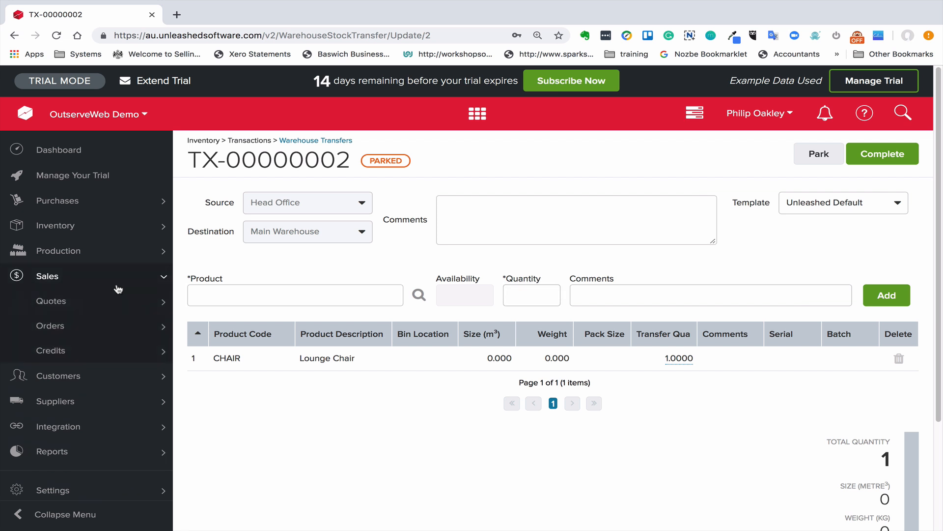
left_click(101, 325)
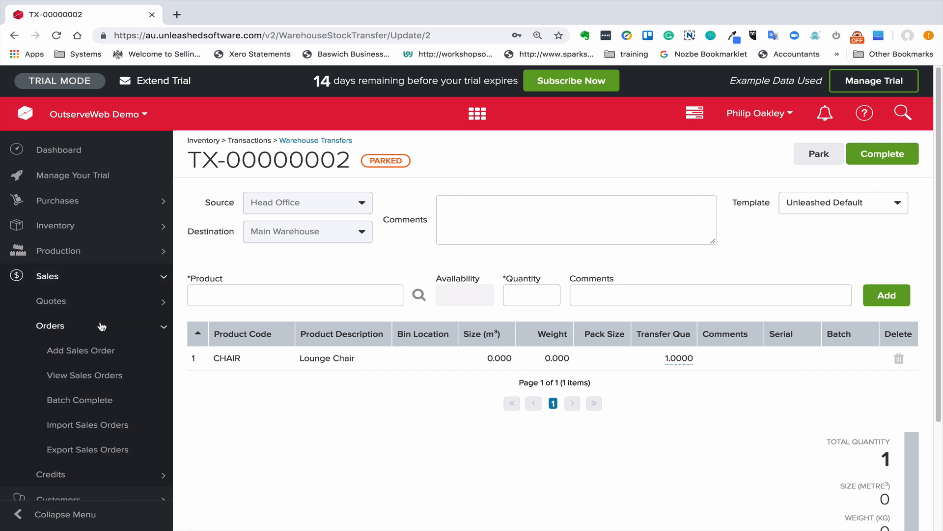
left_click(102, 374)
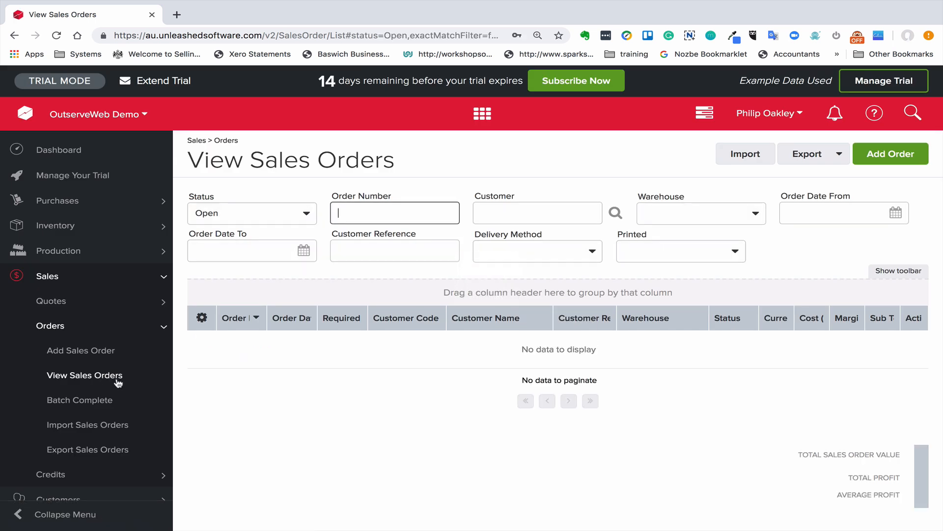
left_click(15, 515)
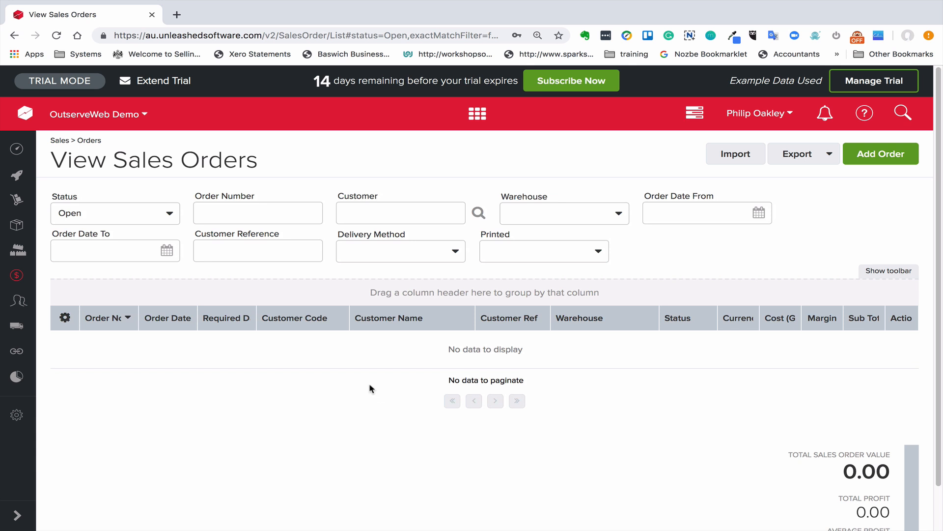
Add the hidden Printed column to the sales orders grid between Warehouse and Status
left_click(897, 276)
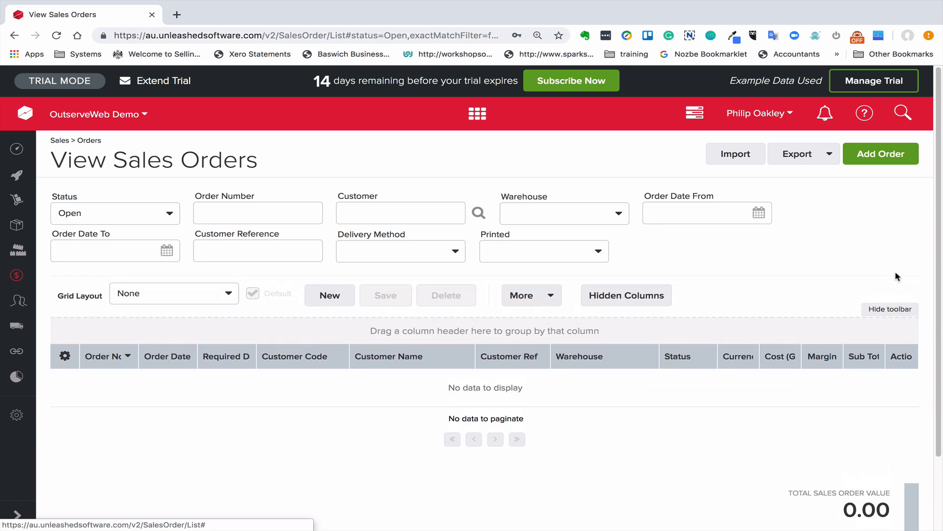
left_click(597, 296)
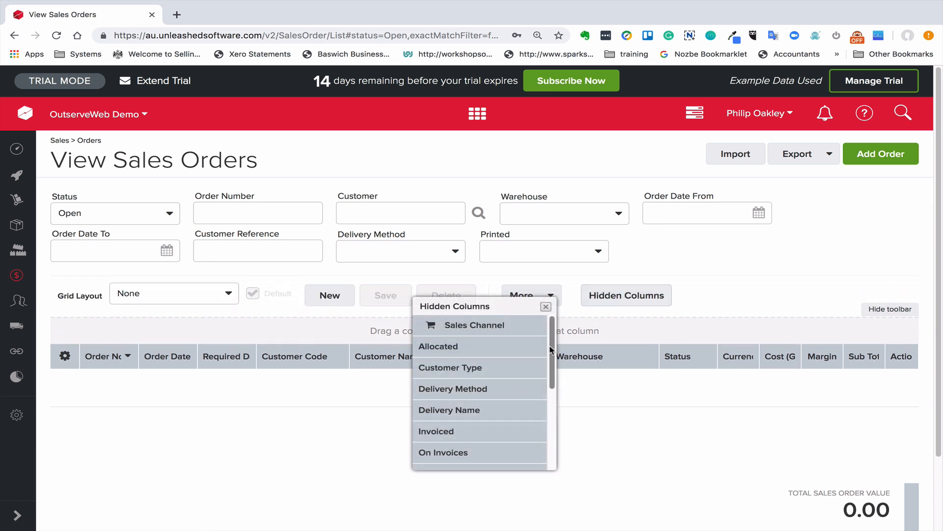
scroll(554, 384, "down", 2)
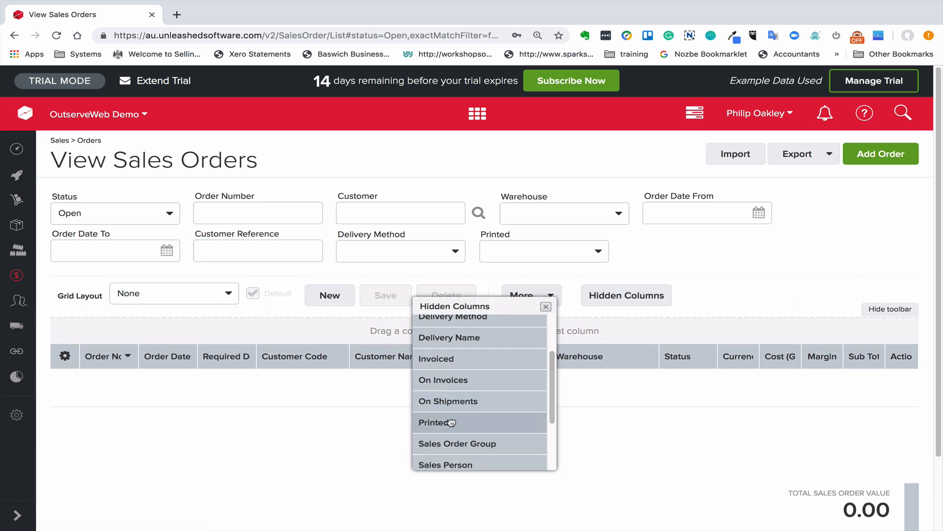
left_click_drag(448, 423, 664, 361)
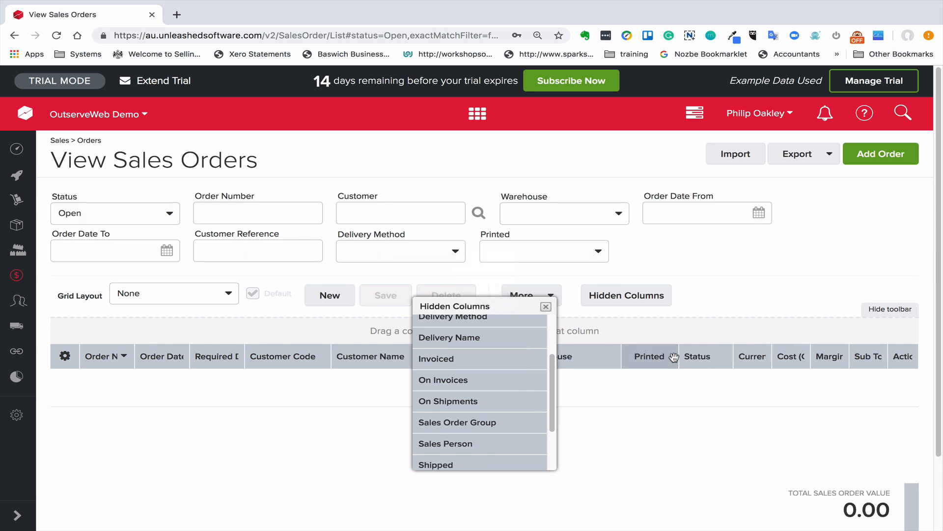
left_click(545, 307)
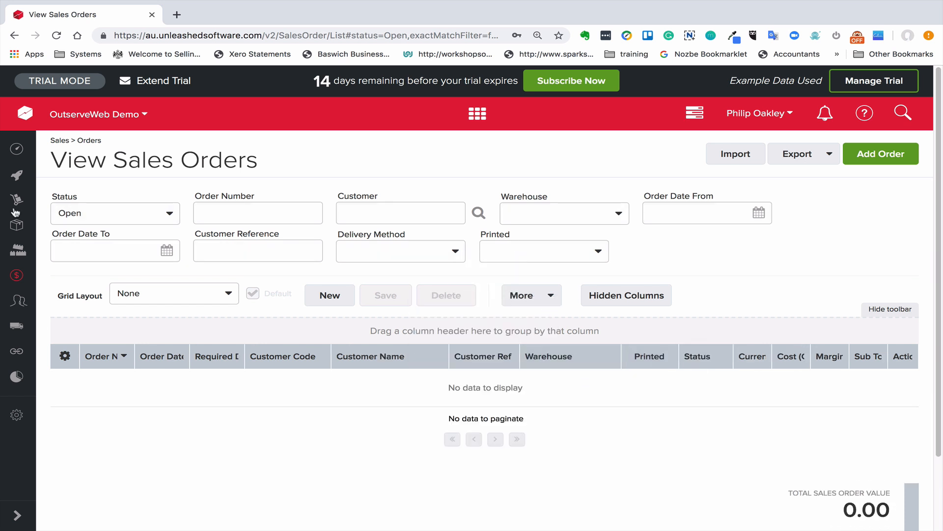
Show sales orders of all statuses and group them by the Printed column
left_click(168, 213)
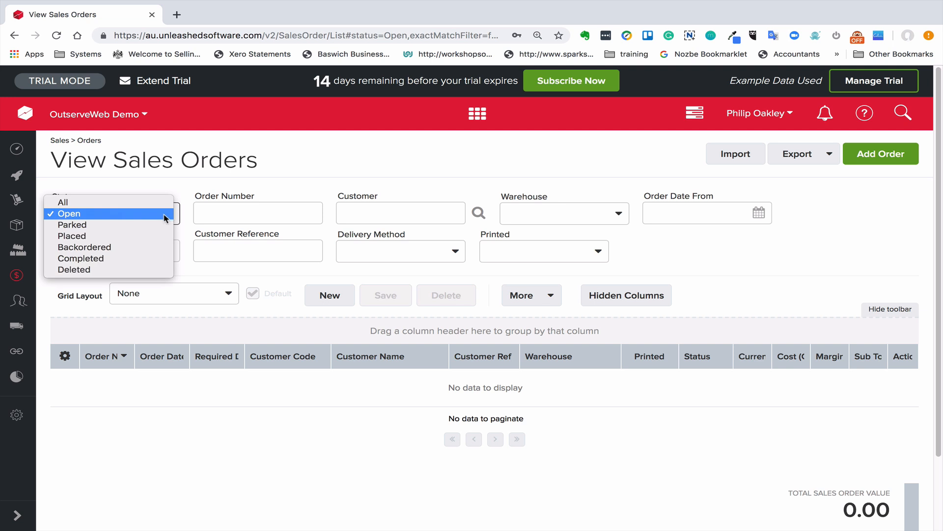
left_click(161, 202)
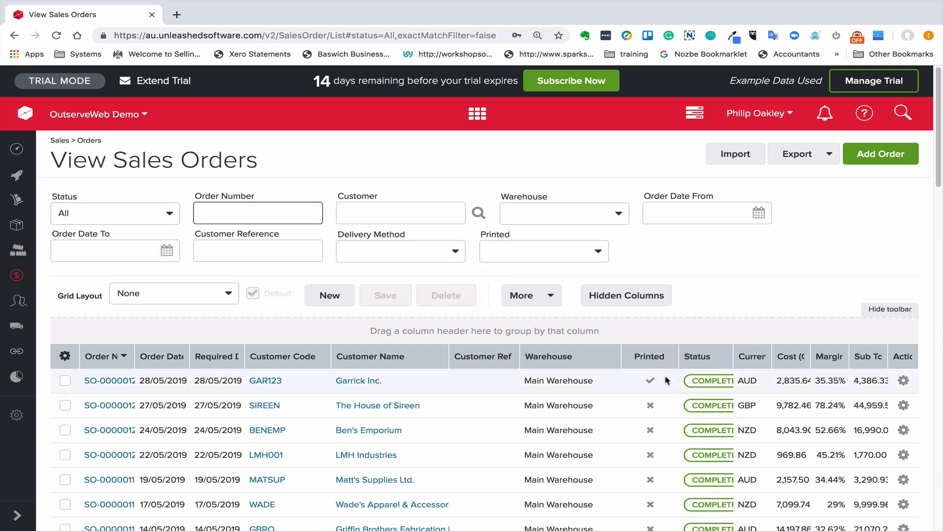
scroll(536, 412, "down", 3)
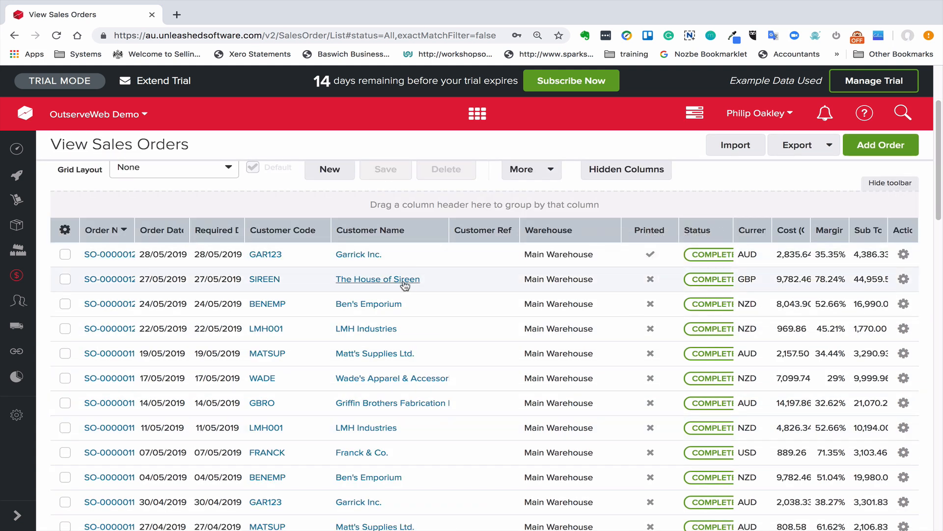
scroll(410, 280, "up", 2)
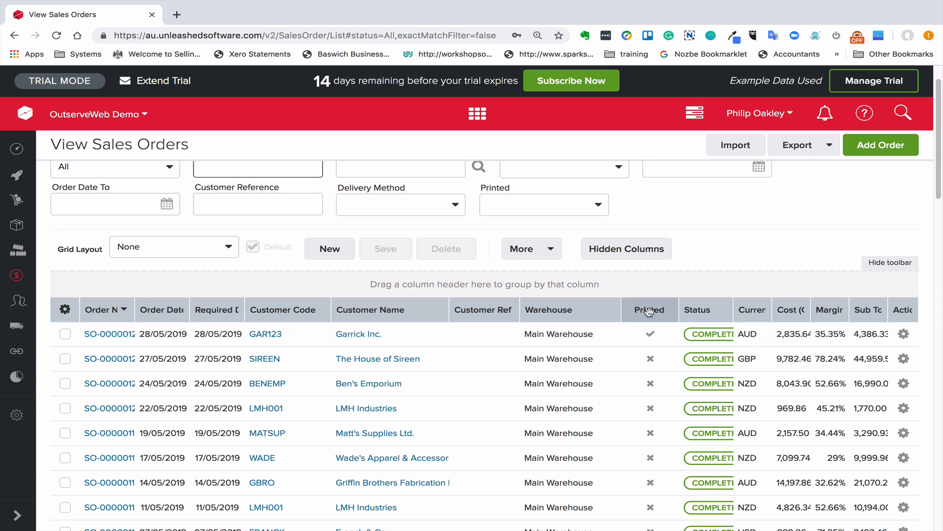
left_click_drag(648, 311, 93, 289)
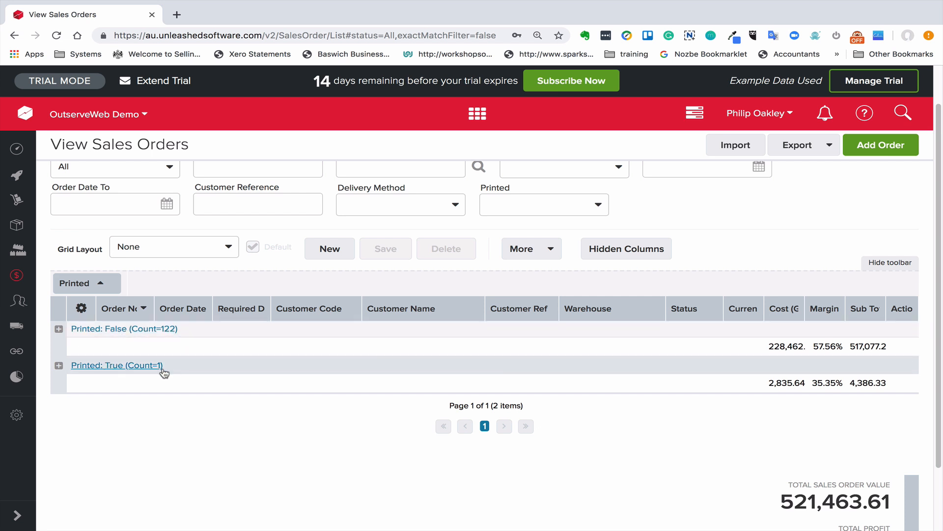
Examine the unprinted orders group, selecting its first two orders and checking the bulk actions, and collapse the group
left_click(58, 328)
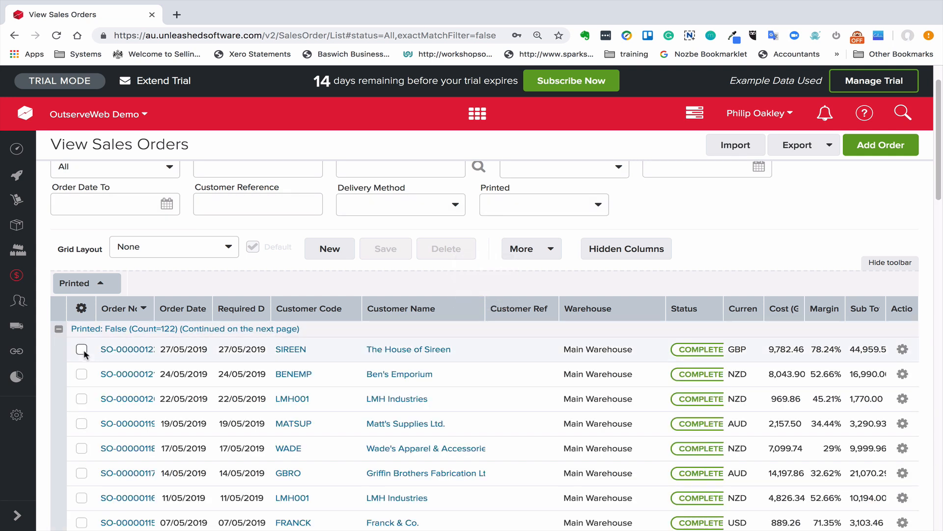
left_click(81, 349)
left_click(81, 374)
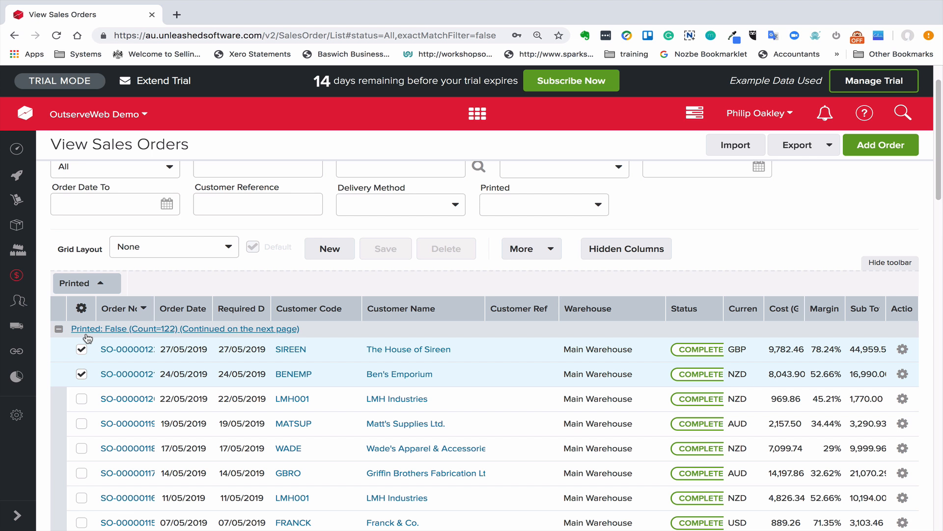
left_click(82, 310)
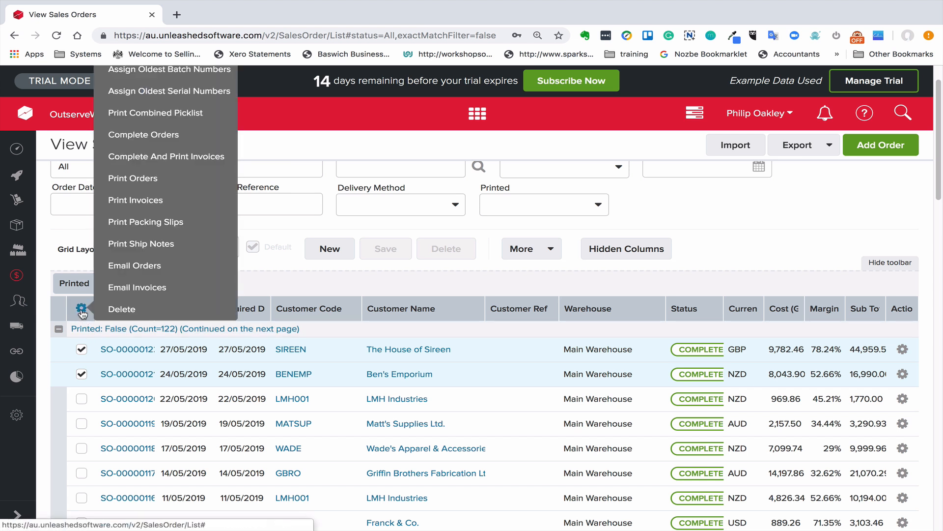
left_click(57, 330)
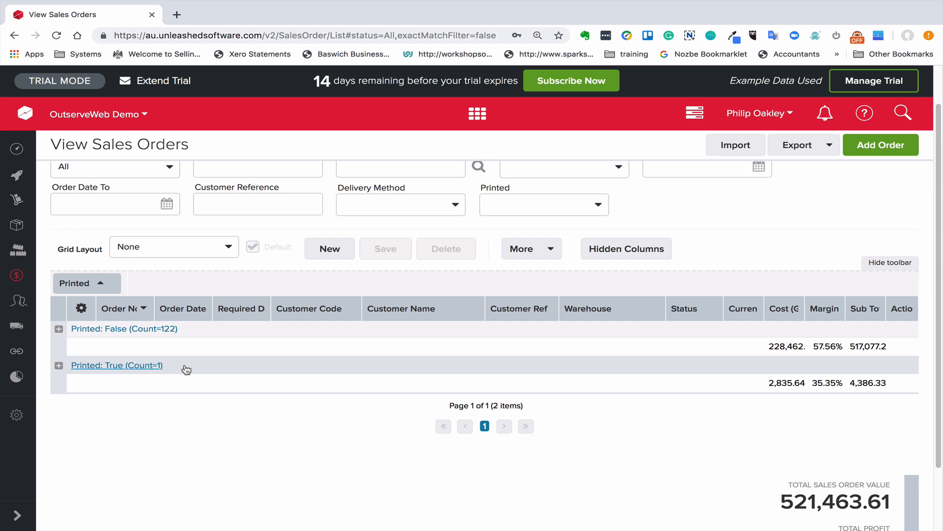
Save the grouped grid as a new layout named "Printed View" and make it the default
scroll(189, 369, "up", 1)
mouse_move(31, 361)
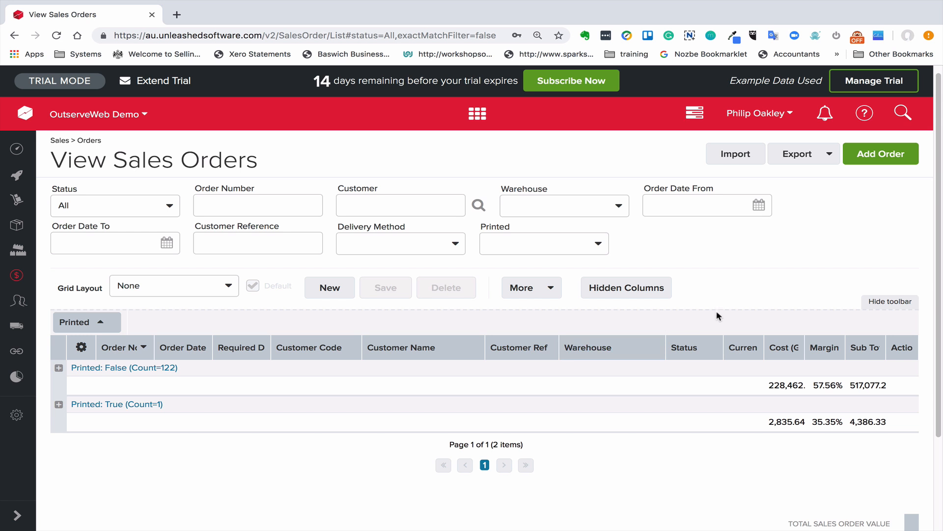
left_click(330, 290)
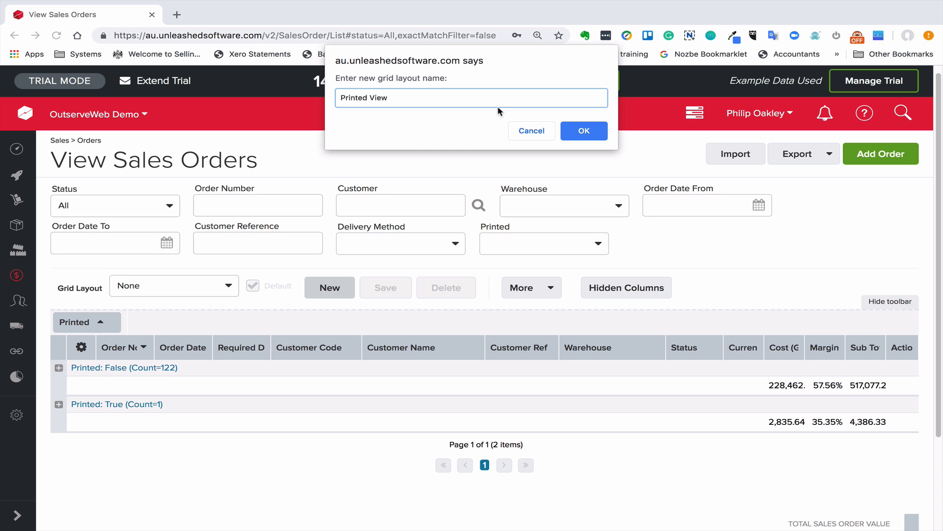
left_click(587, 131)
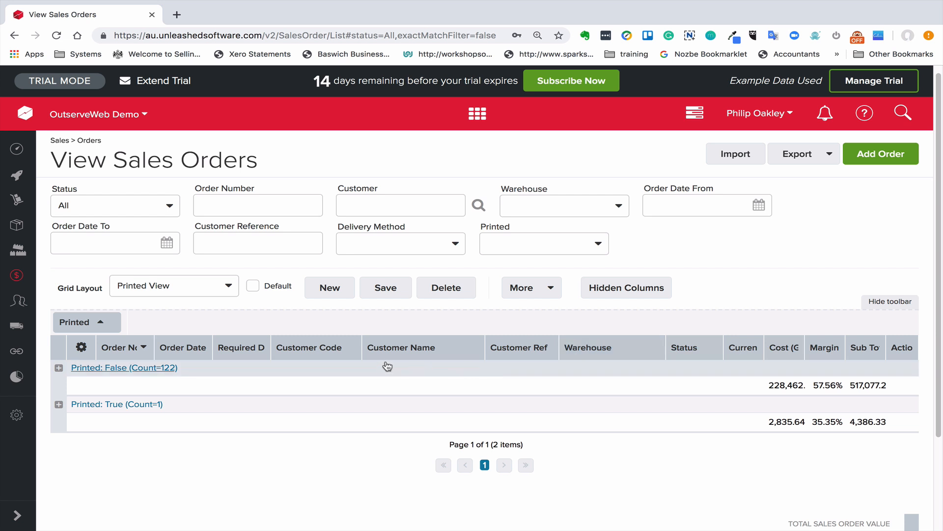
left_click(253, 287)
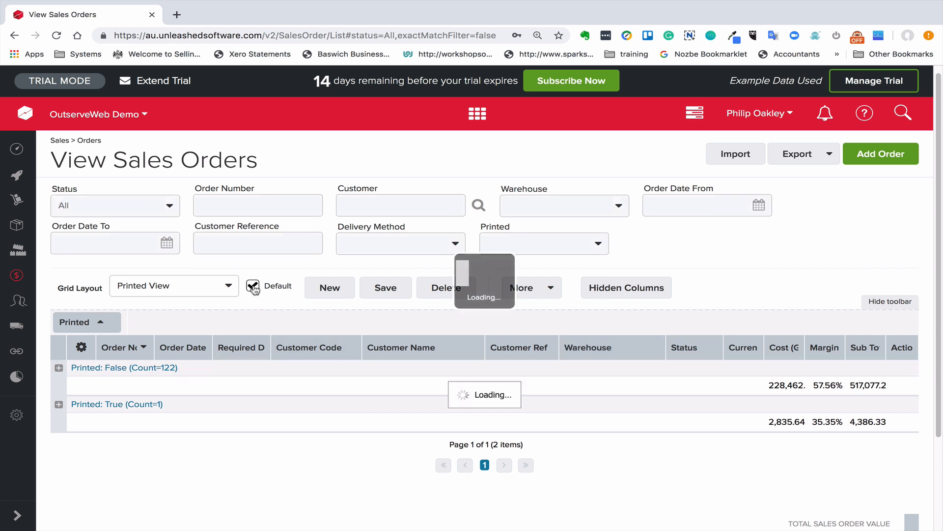
Save the current grid settings to the Printed View layout
left_click(387, 290)
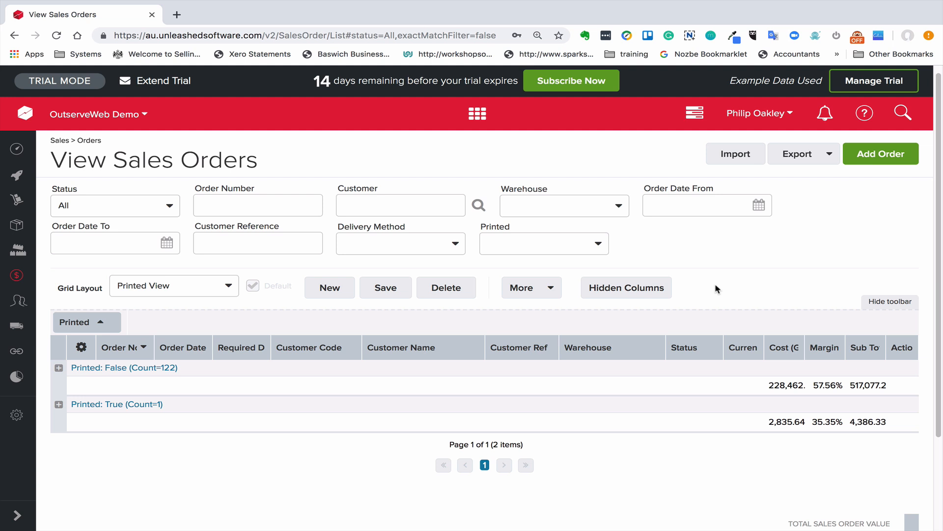
Open the Warehouse Transfers page through a Quick Action search for "ware"
key("q")
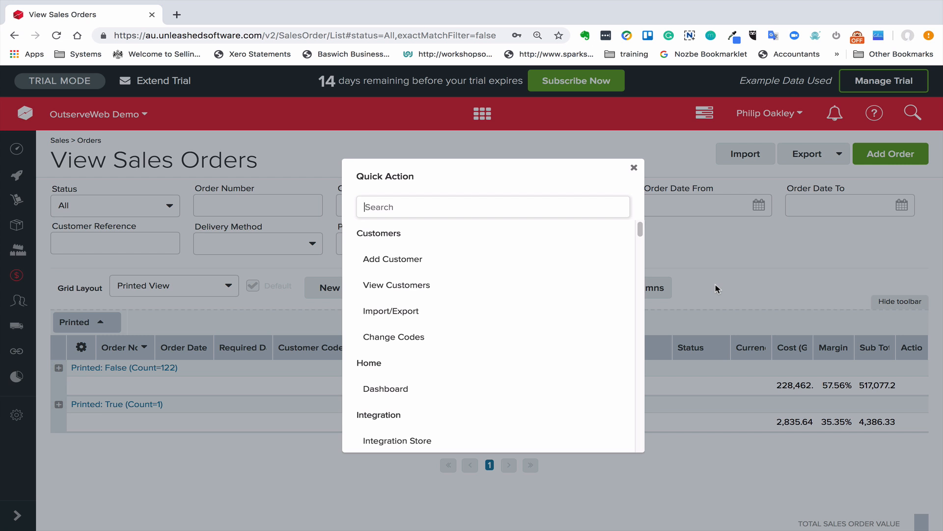
type("ware")
key("Return")
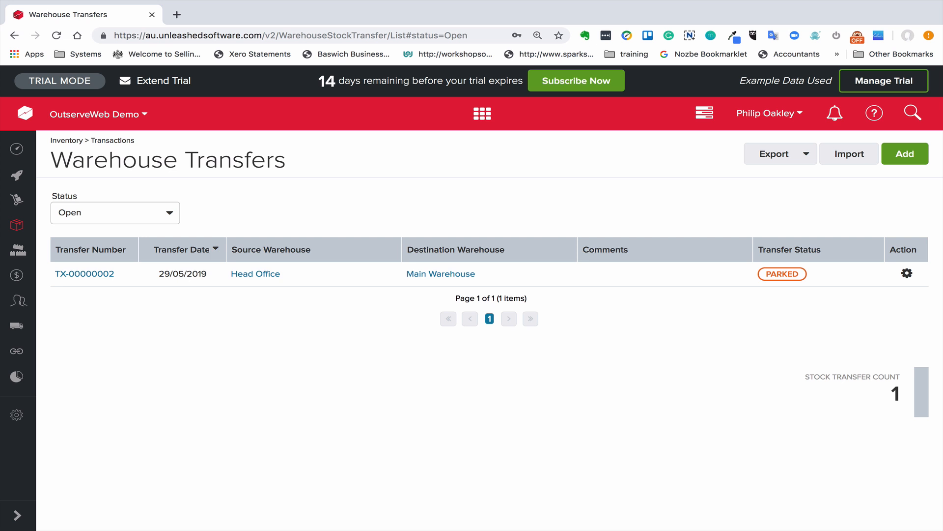
Search Quick Action for "ware" again, browse the Inventory and Settings matches, and open Warehouse Transfers under Inventory
key("ctrl+q")
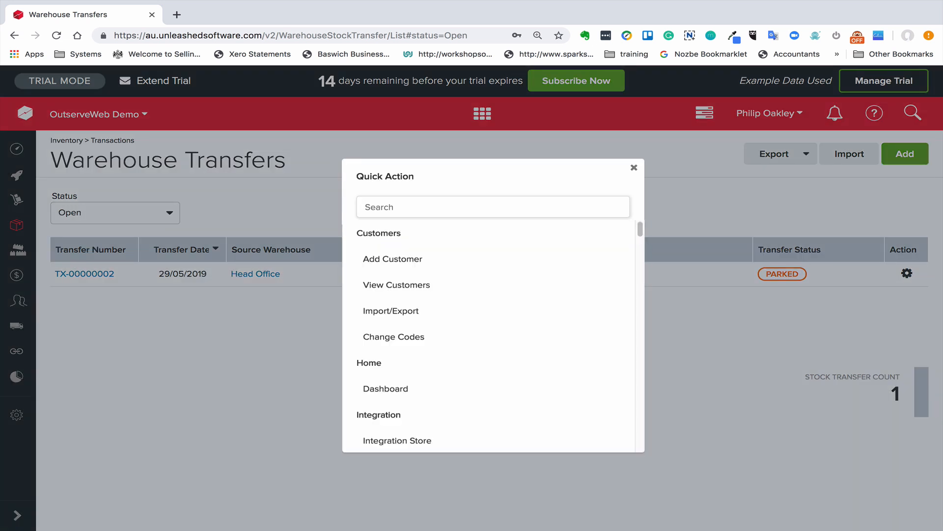
type("ware")
key("Down")
key("Down")
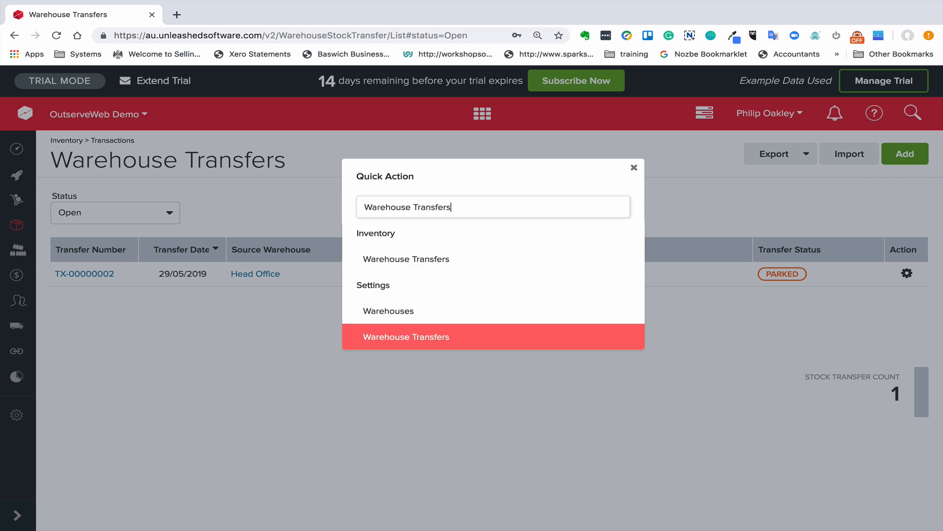
key("Up")
key("Up")
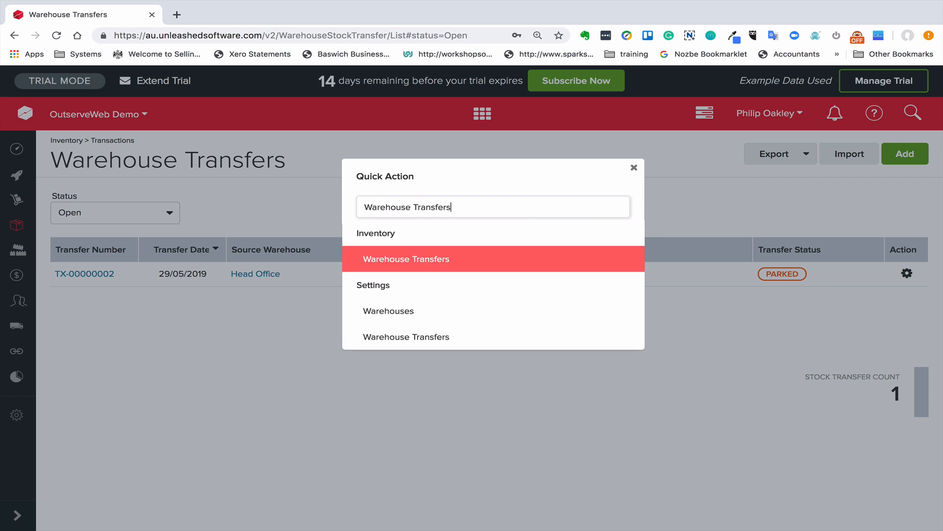
key("Down")
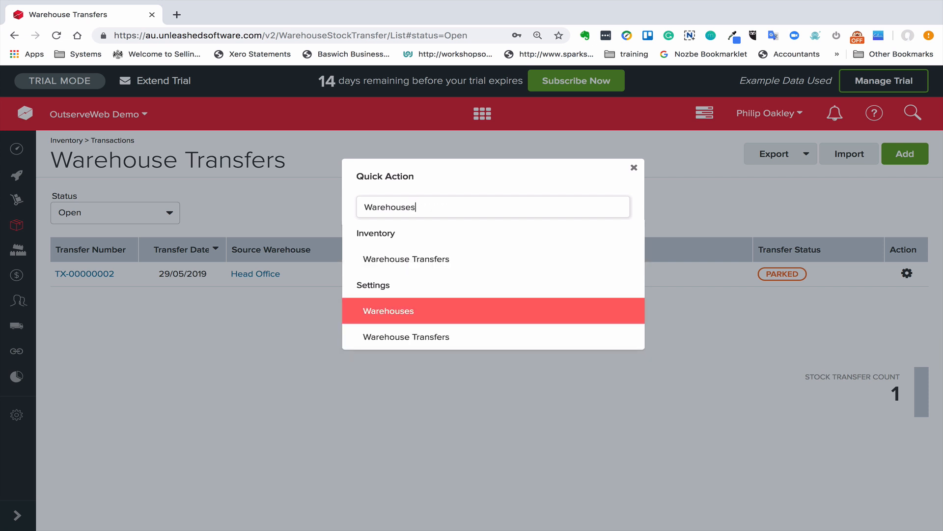
key("Up")
key("Down")
key("Down")
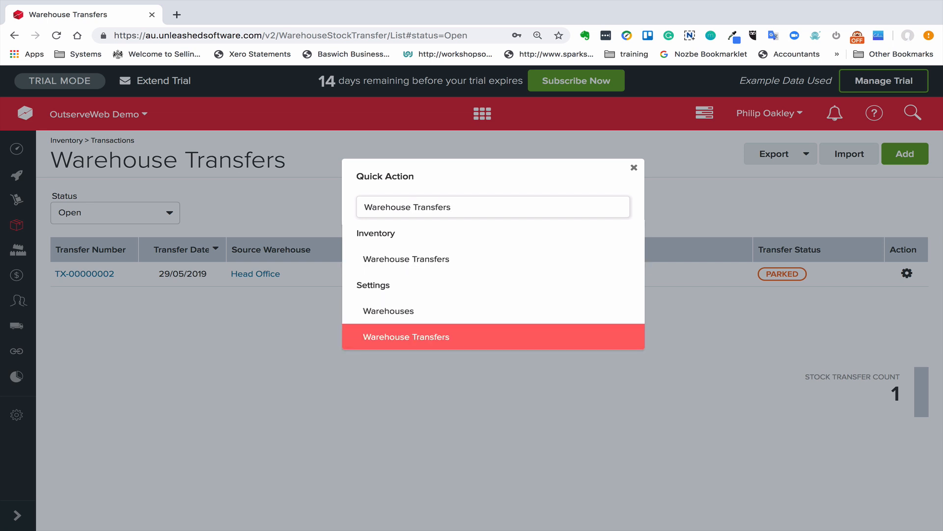
key("Up")
key("Up")
key("Return")
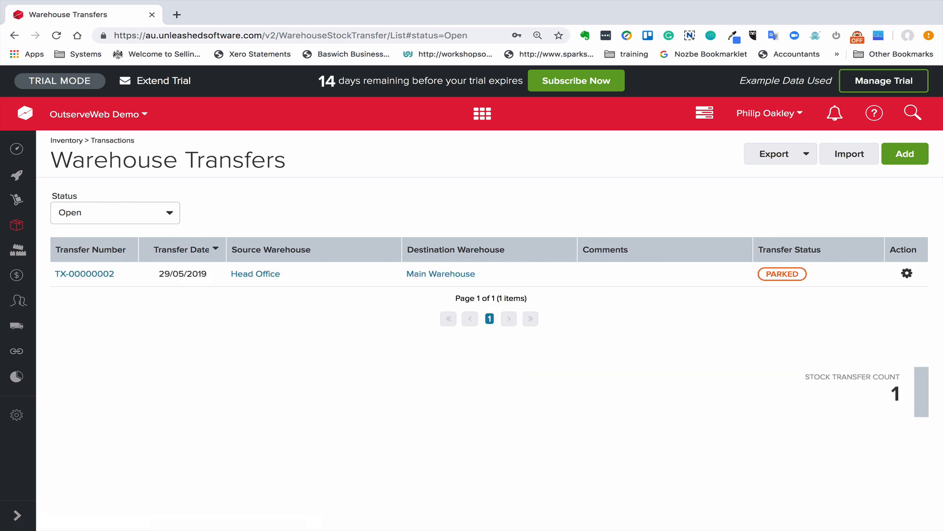
Search Quick Action for "orders" and open View Sales Orders
key("ctrl+q")
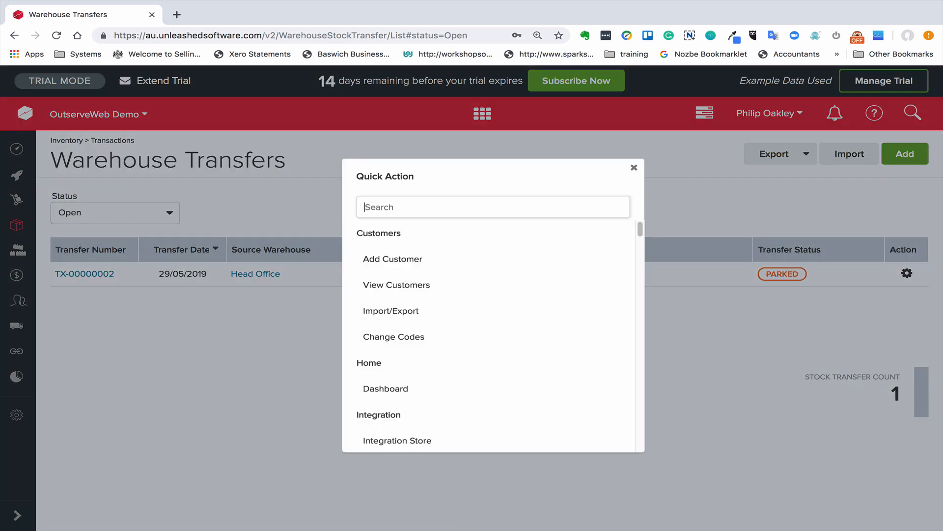
type("ord")
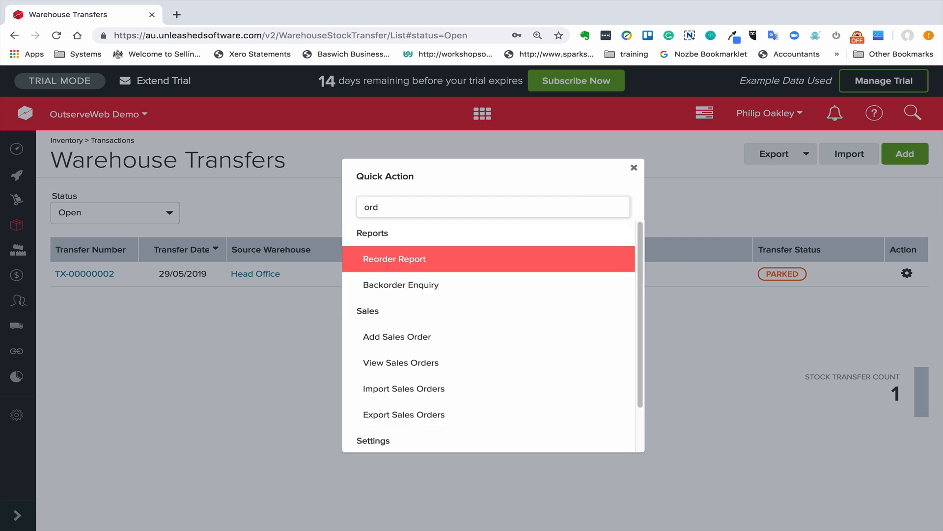
type("ers")
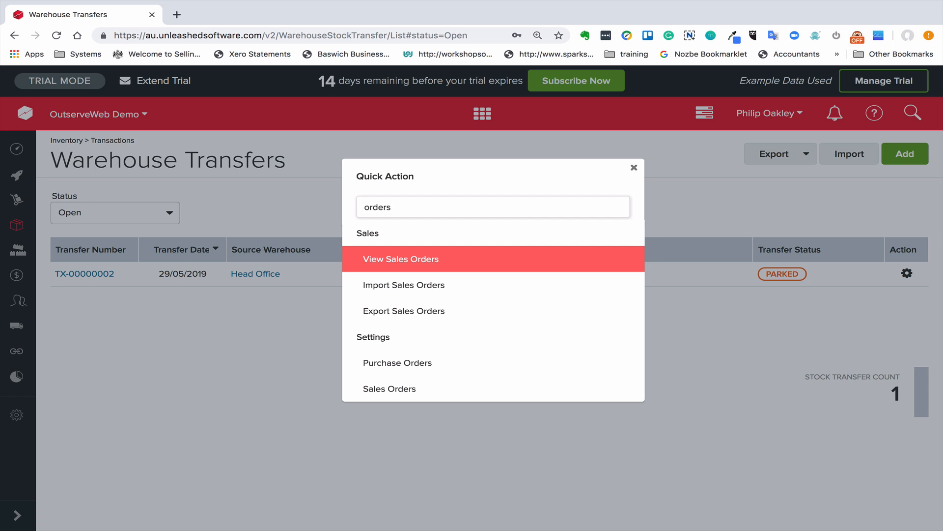
key("Return")
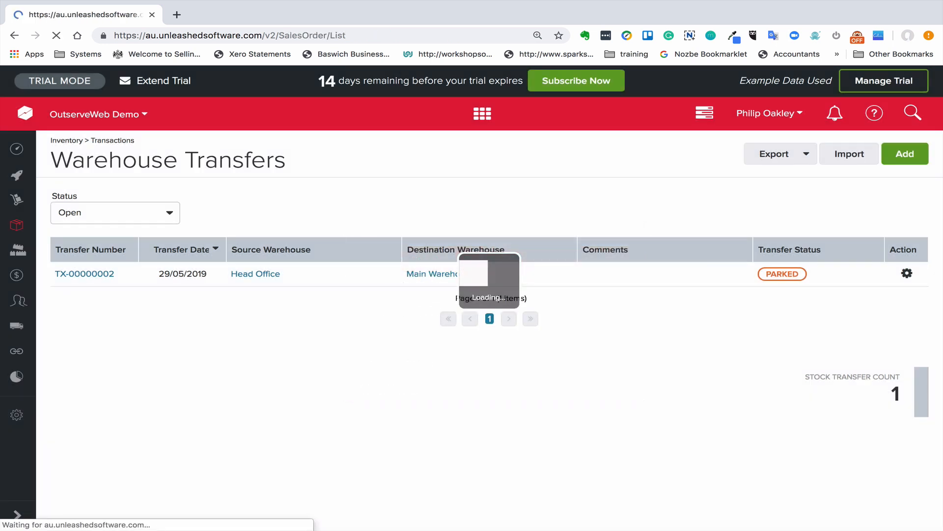